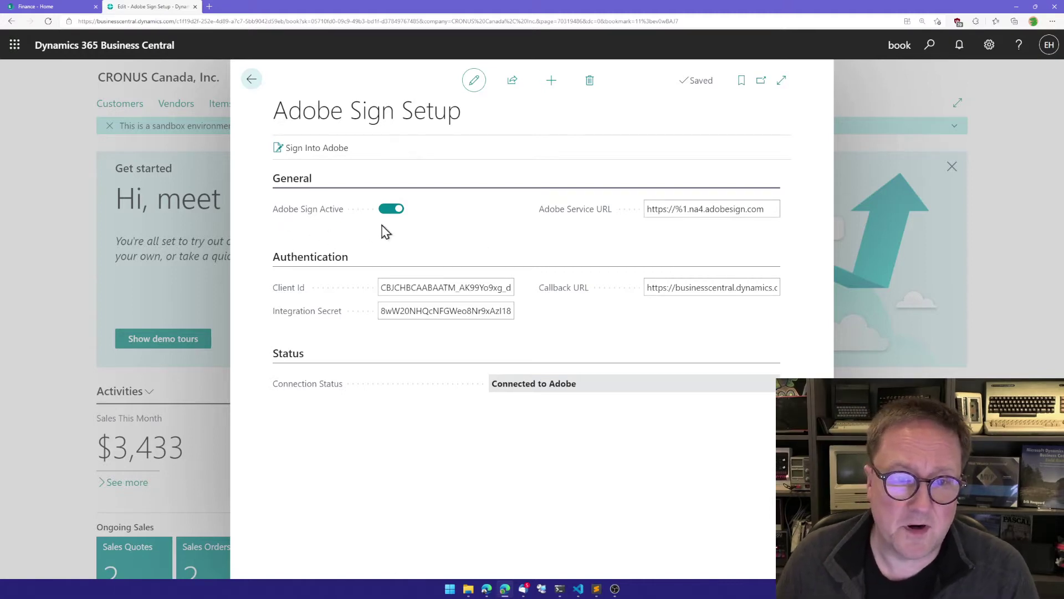
# Close the Adobe Sign Setup page, with Adobe Sign active and connected to Adobe
pyautogui.press('Escape')
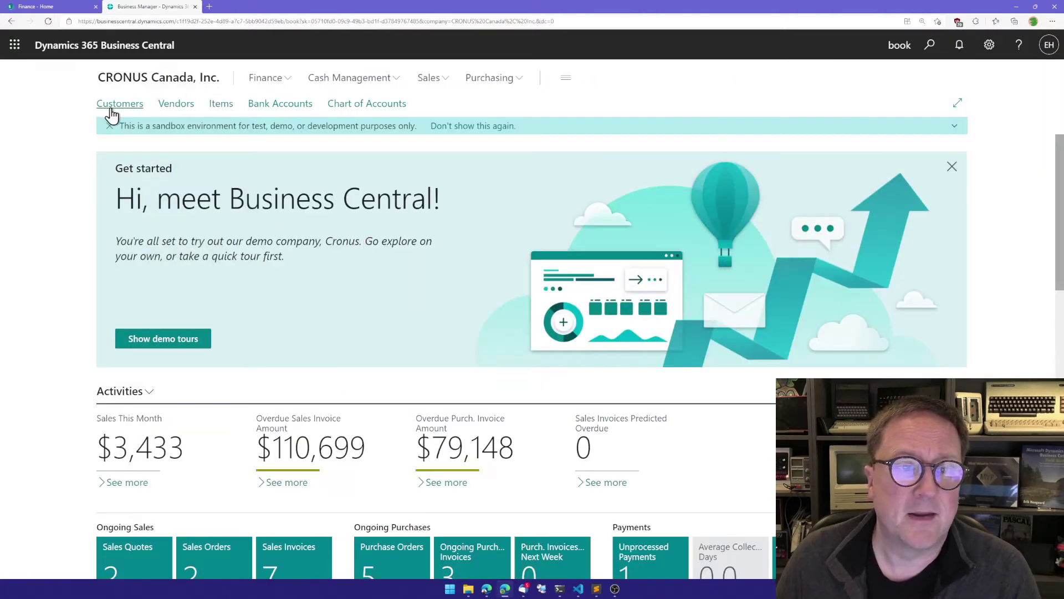
# Open customer 30000 School of Fine Art and bring up SharePoint actions for Very important contract.docx
pyautogui.click(111, 113)
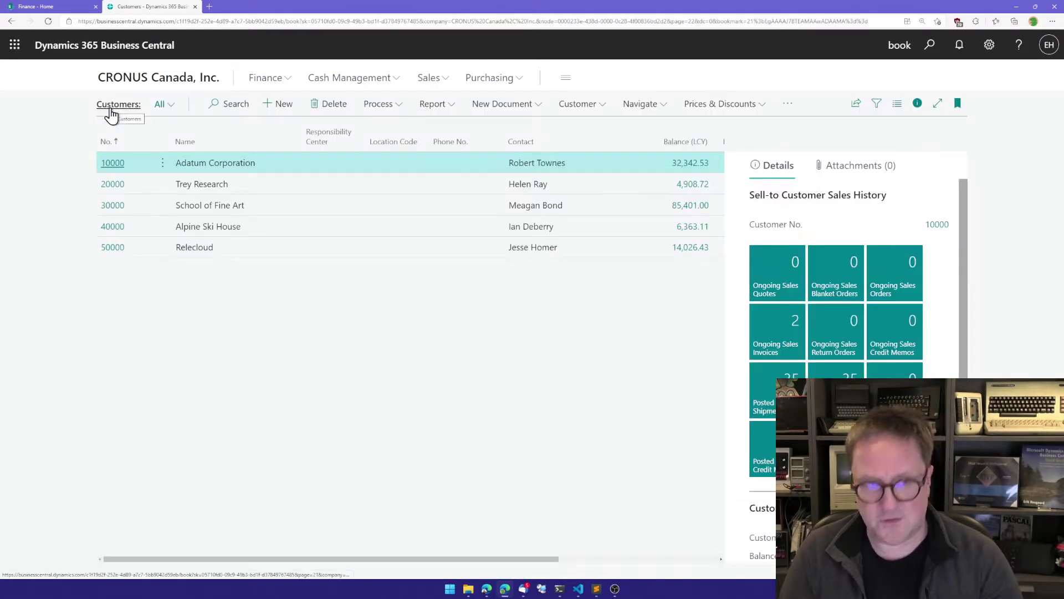
pyautogui.click(303, 137)
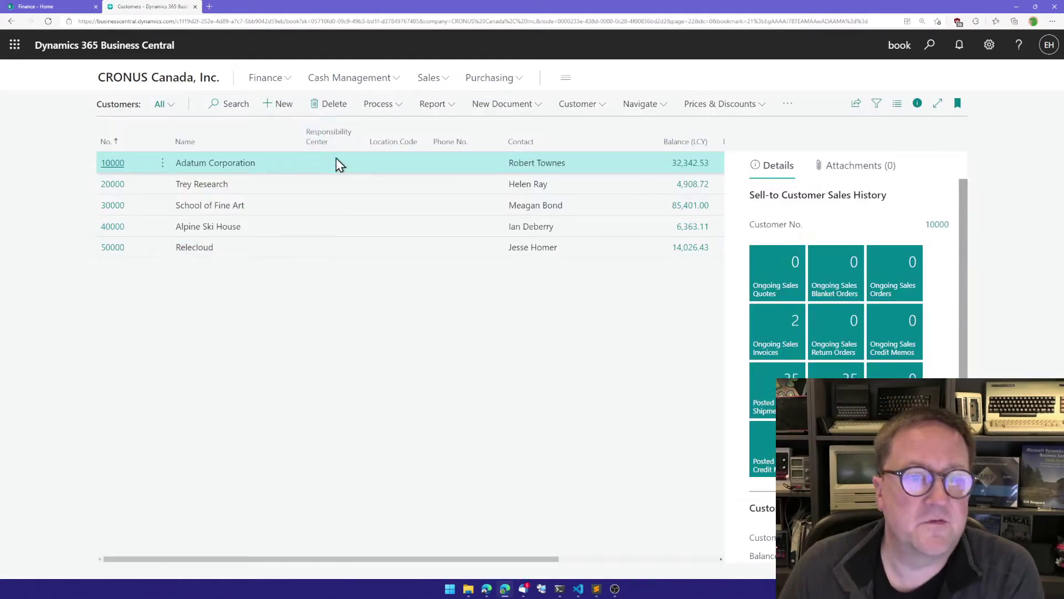
pyautogui.click(109, 209)
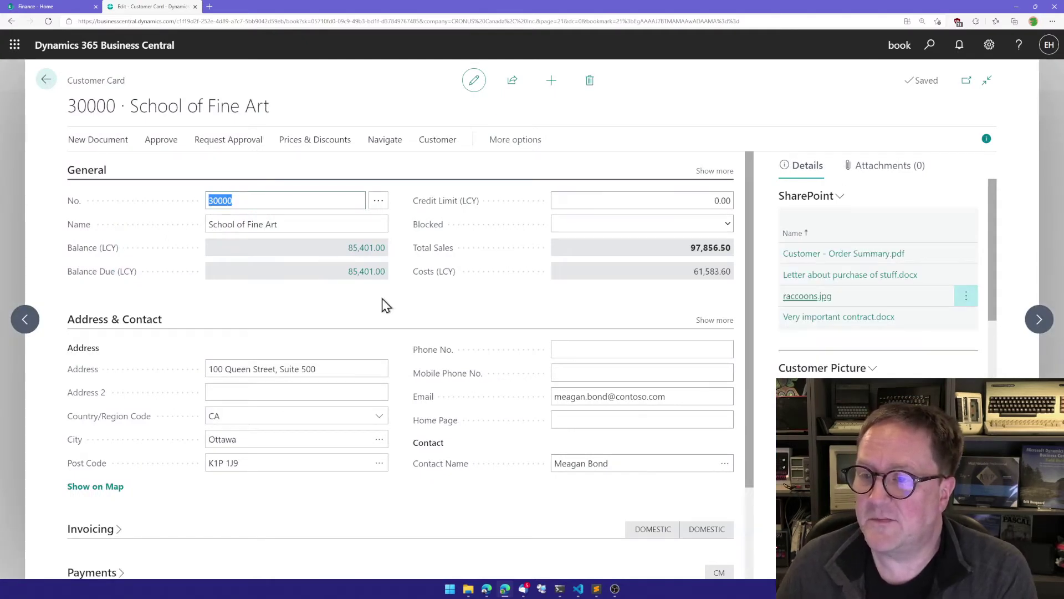
pyautogui.scroll(-1, 859, 297)
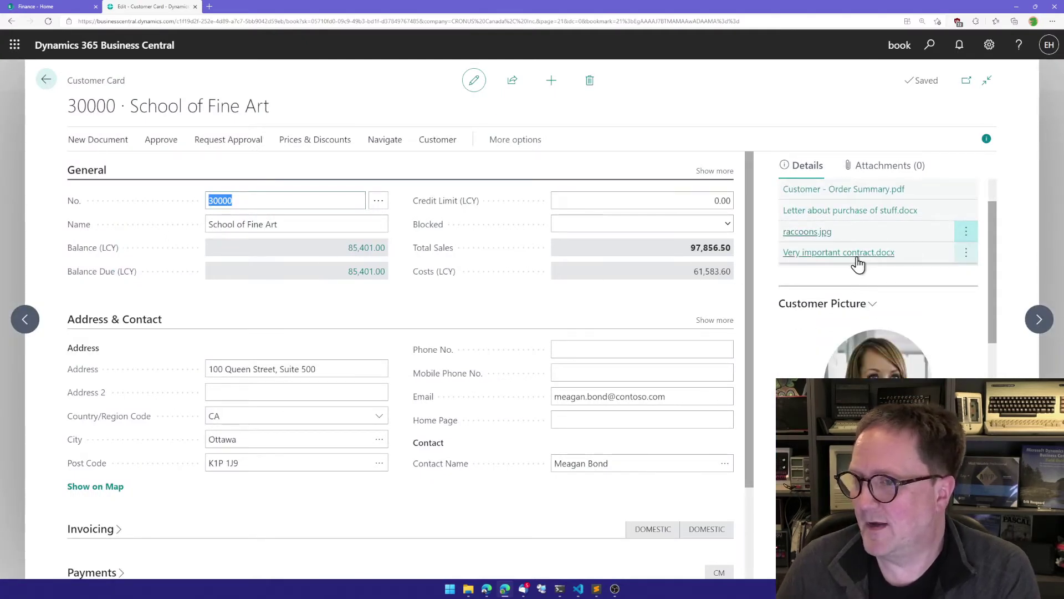
pyautogui.scroll(1, 855, 261)
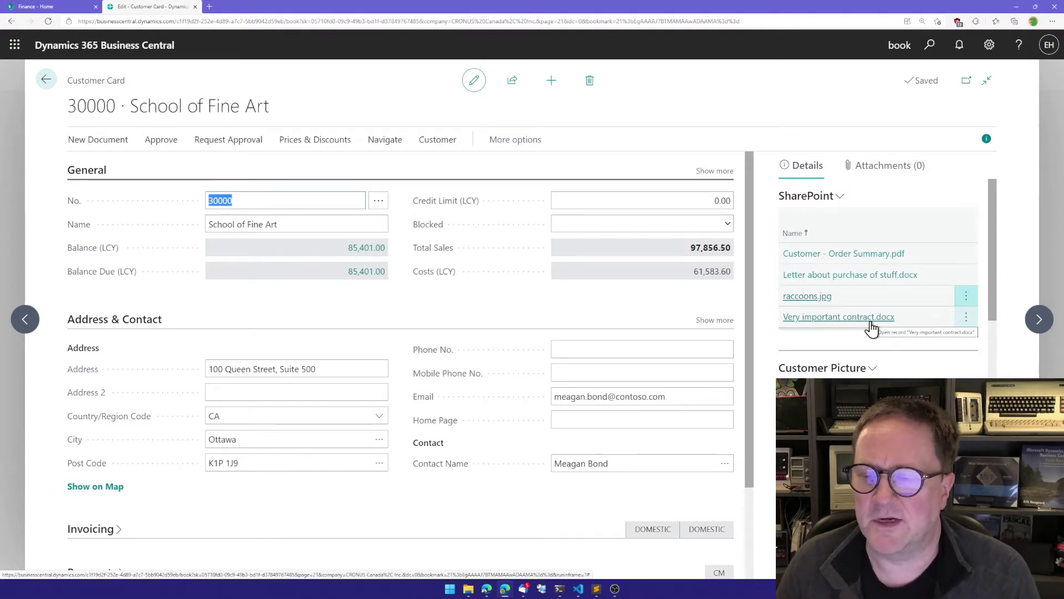
pyautogui.click(937, 313)
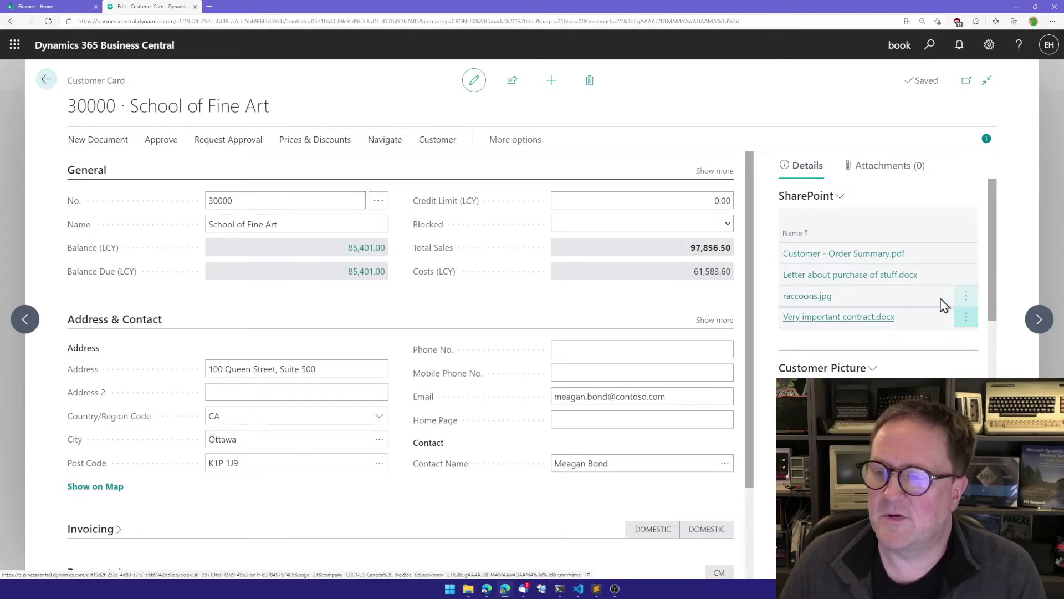
pyautogui.click(818, 198)
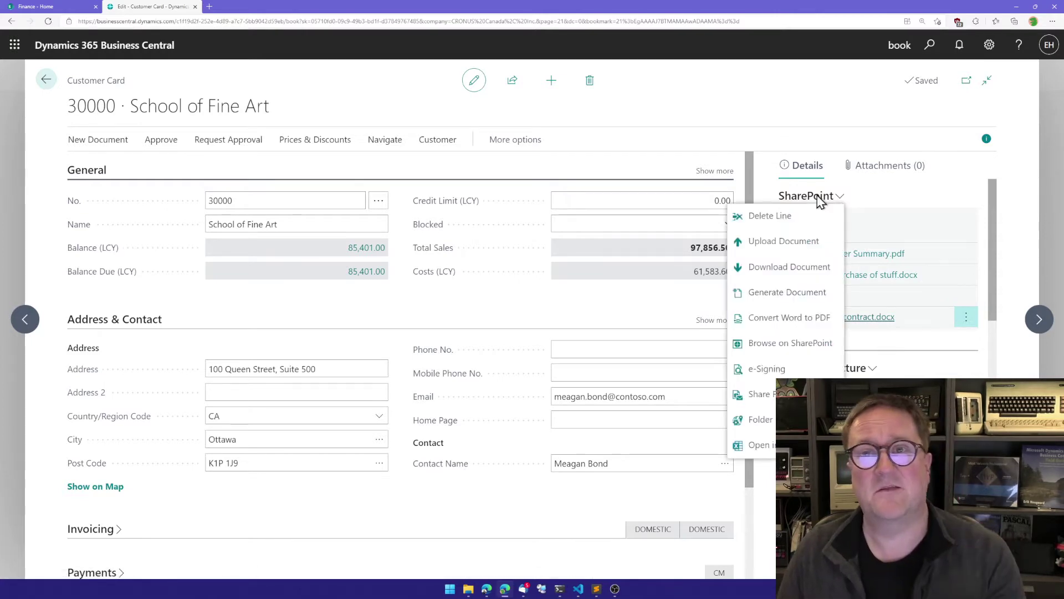
# Start e-signing Very important contract.docx and enter the first signer's full name and e-mail address
pyautogui.click(798, 369)
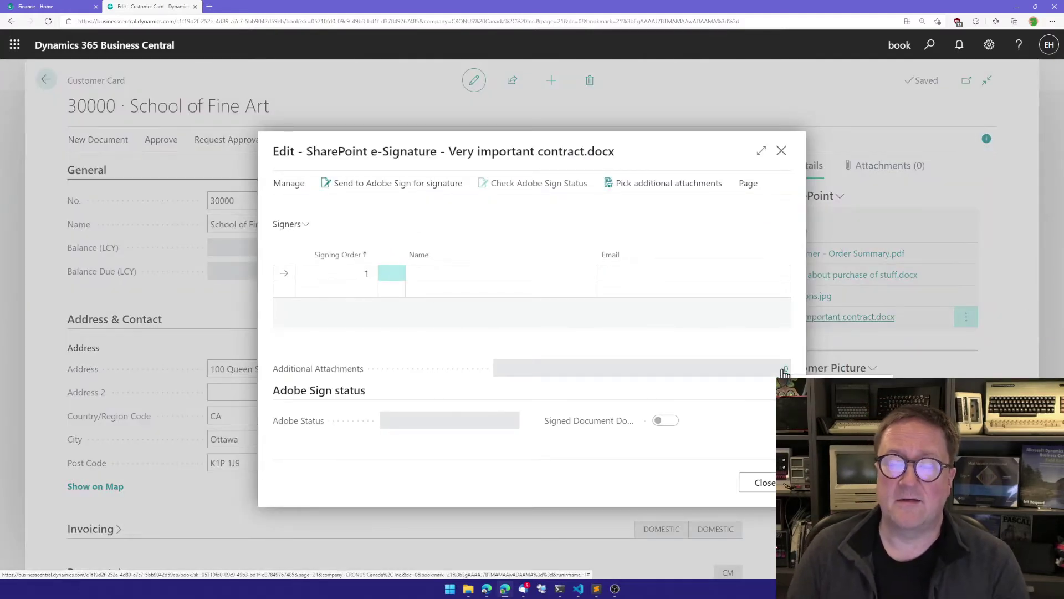
pyautogui.click(477, 272)
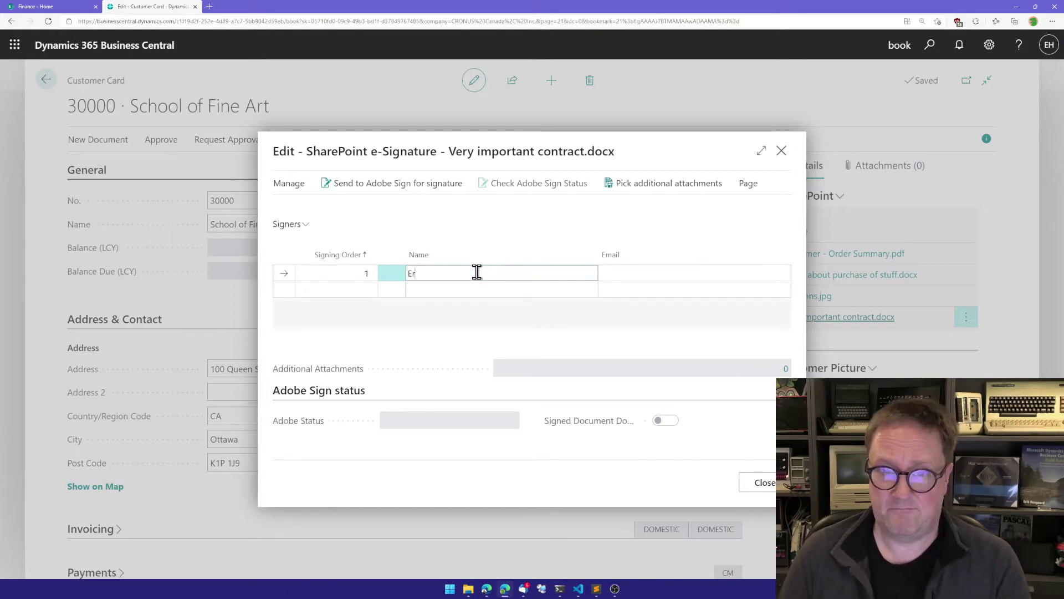
pyautogui.press('Tab')
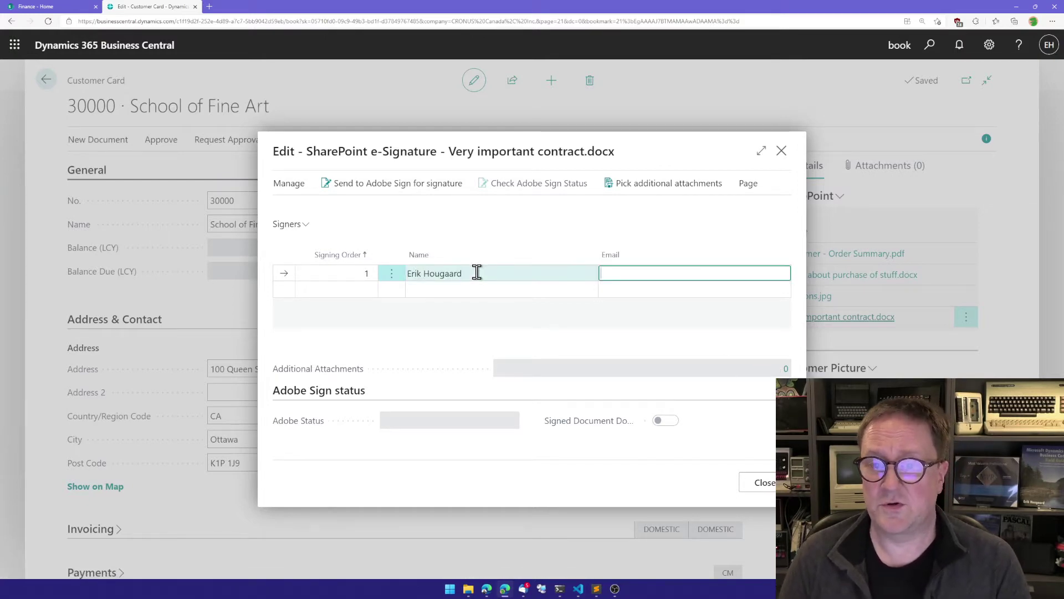
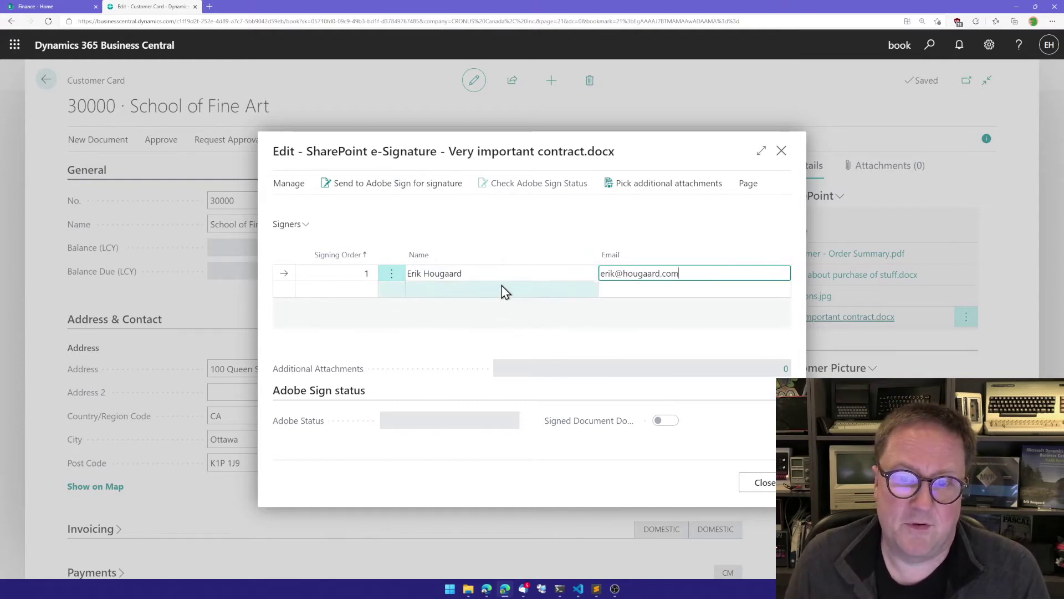
# Send Very important contract.docx to Adobe Sign for signature
pyautogui.click(392, 189)
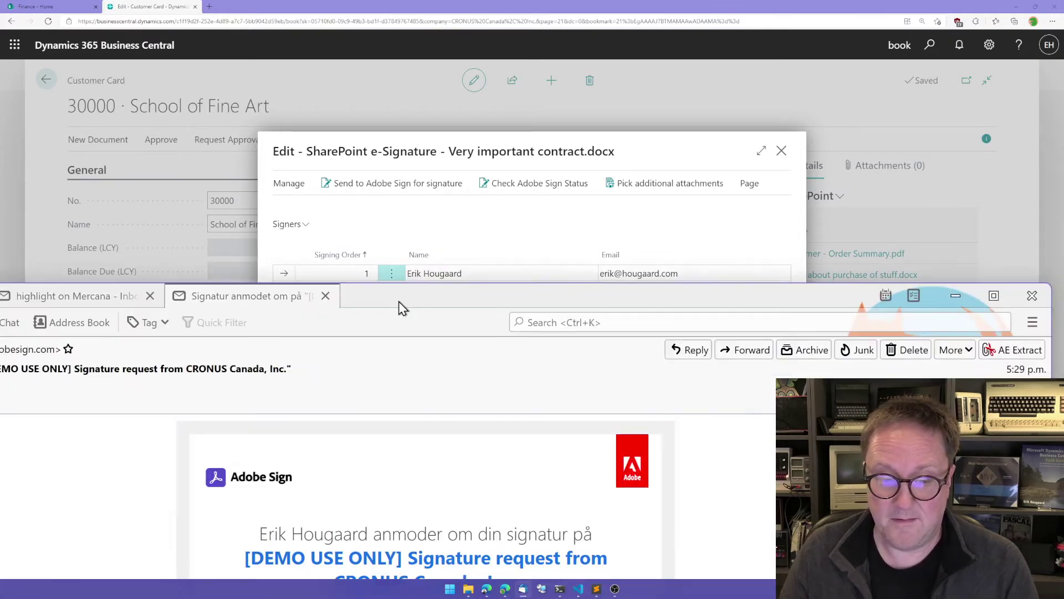
# Copy the Gennemgå og underskriv signing link from the Adobe Sign e-mail and hide Thunderbird
pyautogui.moveTo(399, 301); pyautogui.dragTo(29, 166)
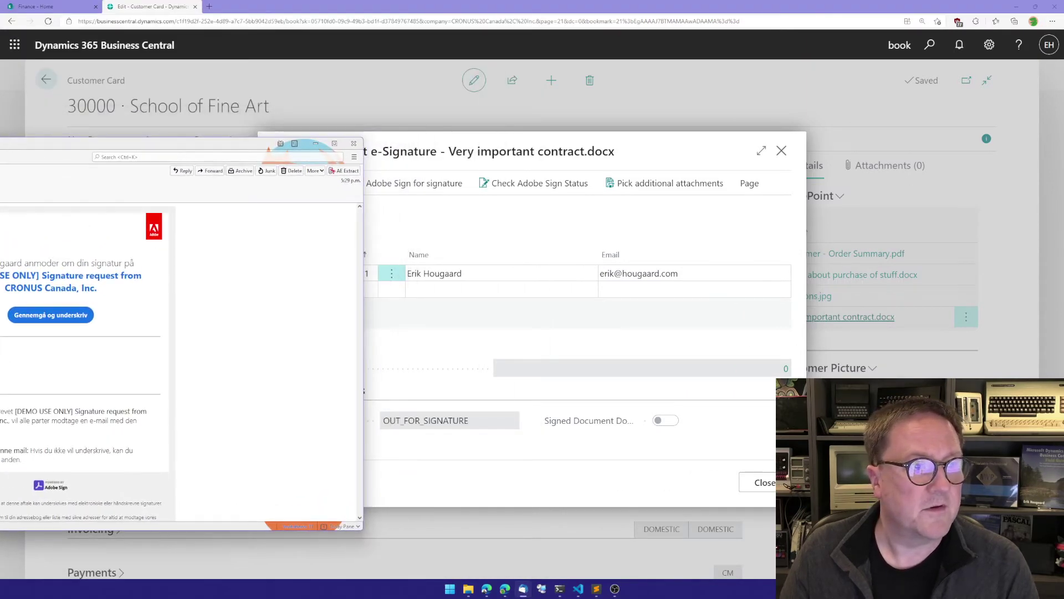
pyautogui.moveTo(90, 134); pyautogui.dragTo(588, 122)
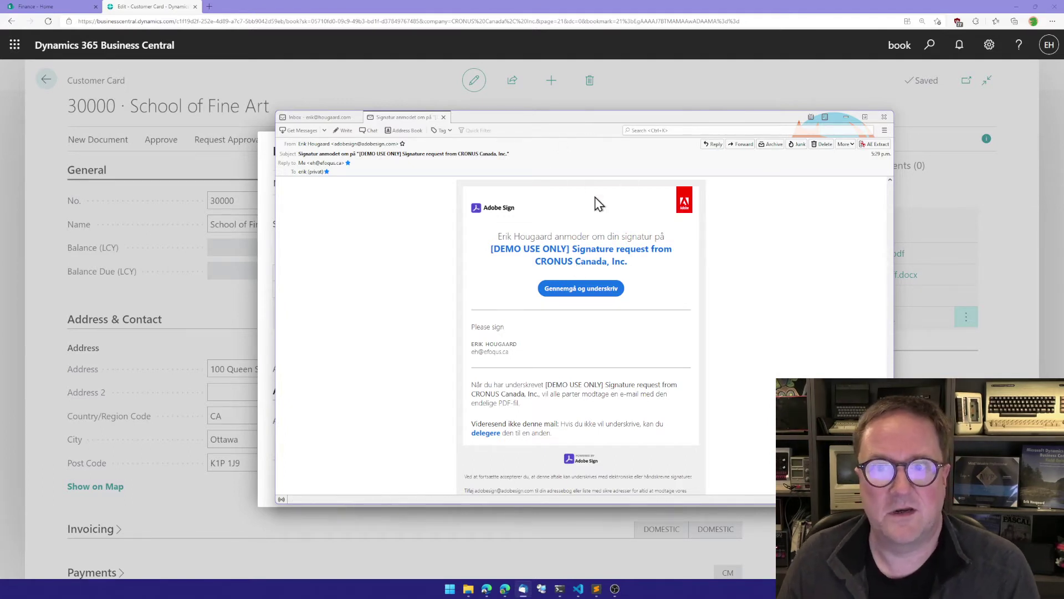
pyautogui.rightClick(571, 290)
pyautogui.click(607, 325)
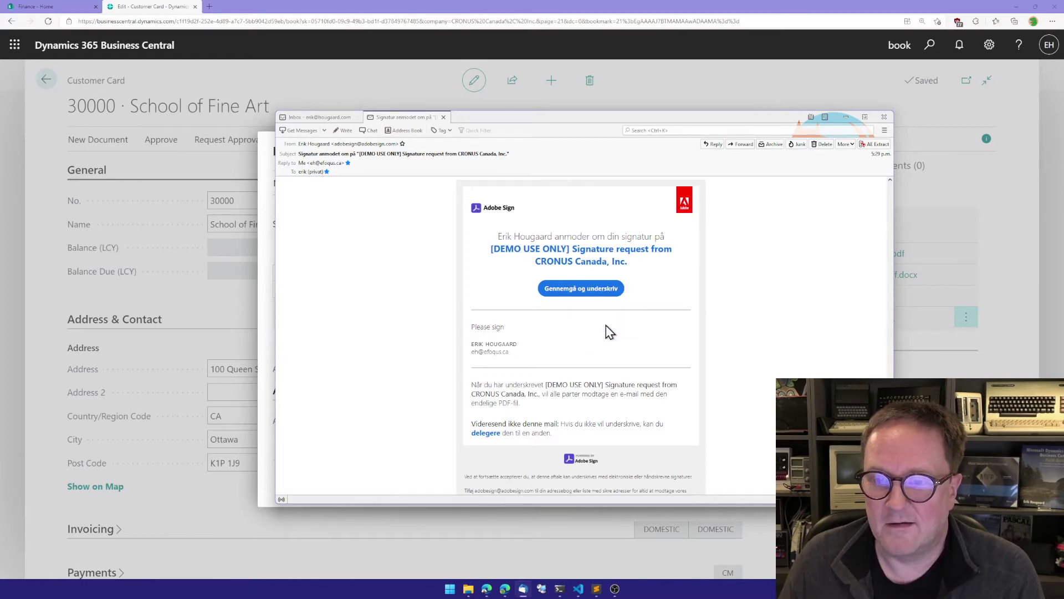
pyautogui.hotkey('alt', 'Tab')
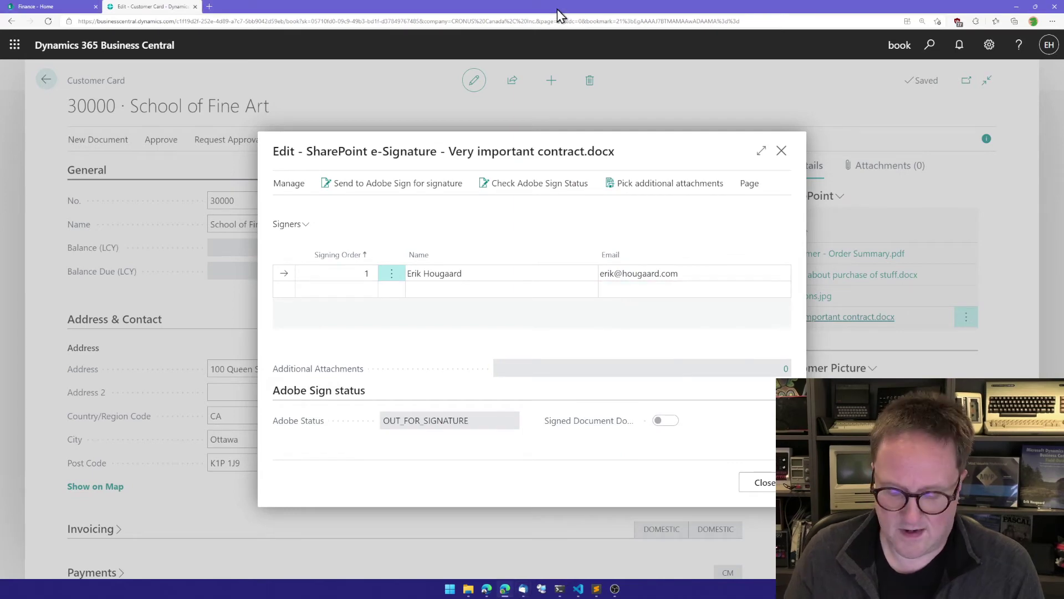
# Load the copied signing link in a new InPrivate window and accept the cookie settings
pyautogui.hotkey('ctrl', 'shift', 'n')
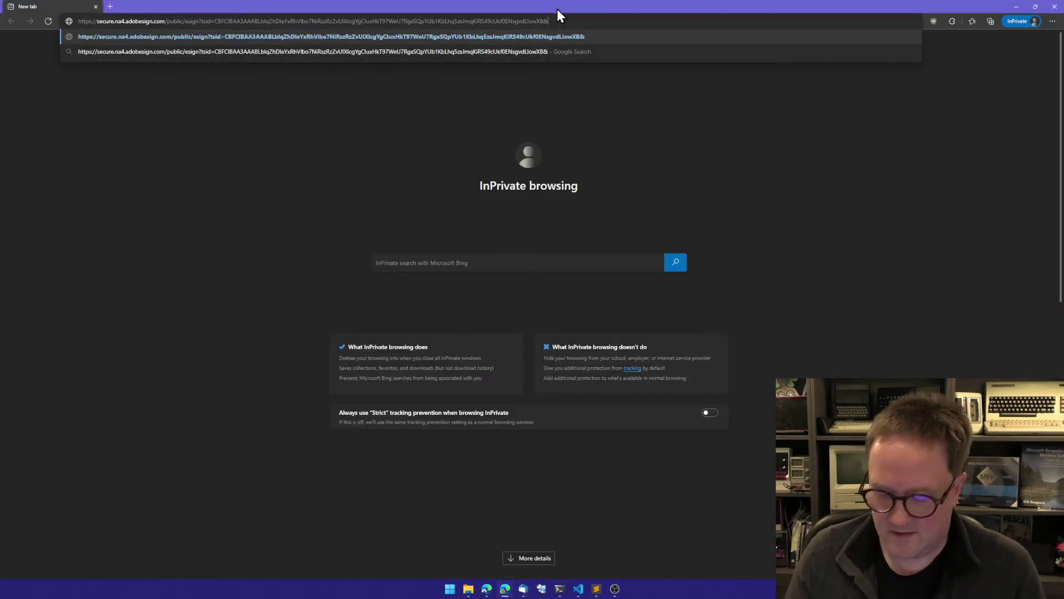
pyautogui.press('Return')
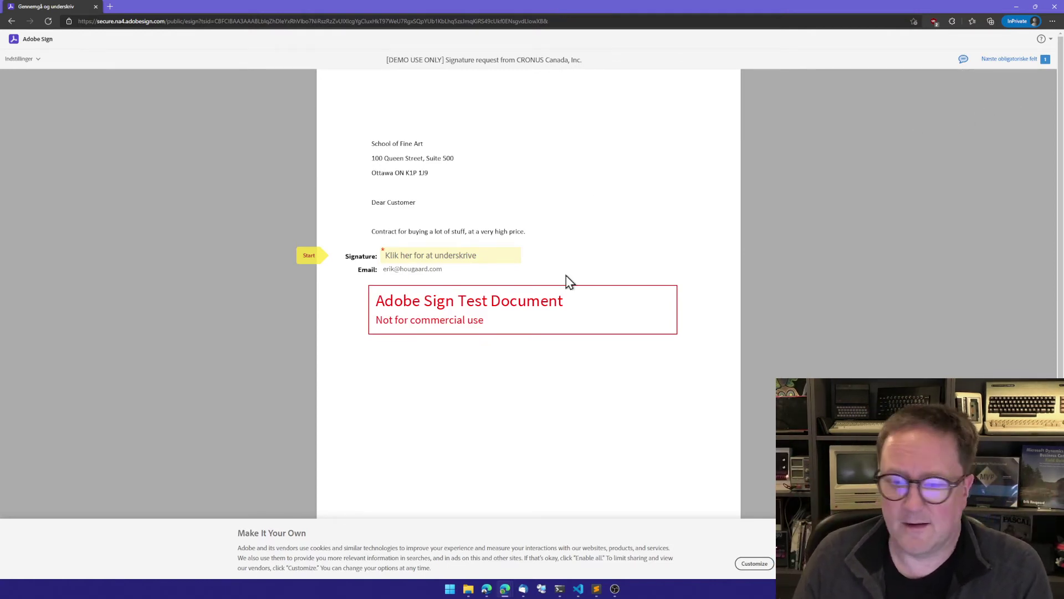
pyautogui.click(807, 563)
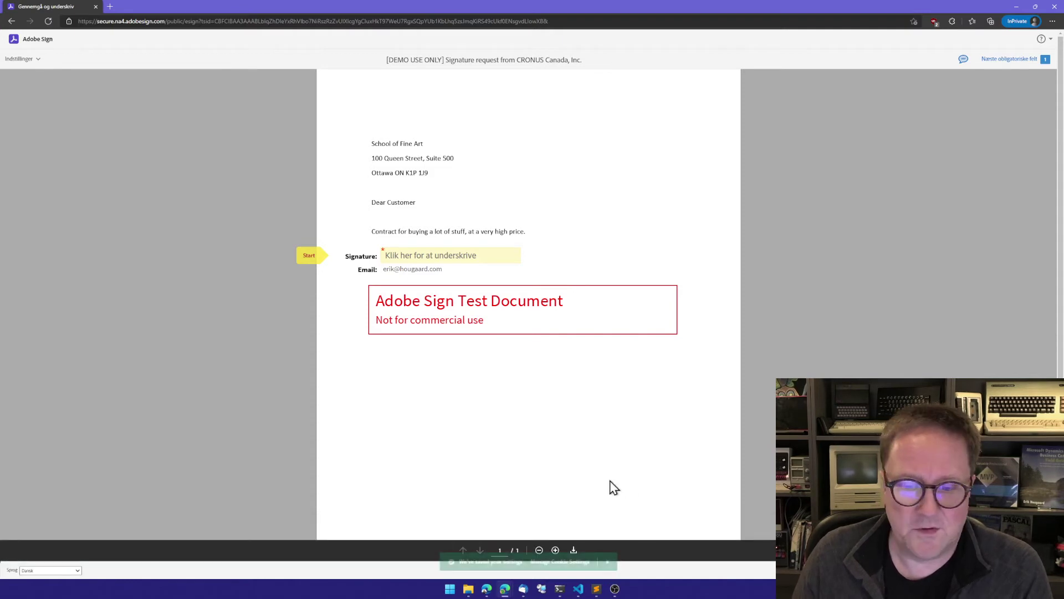
pyautogui.click(608, 563)
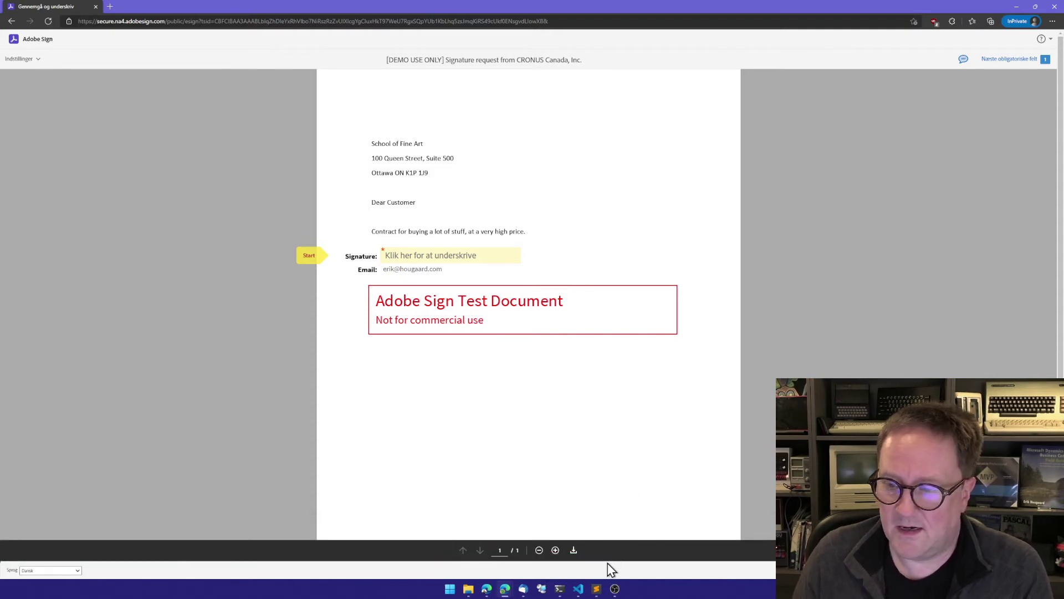
# Switch the signing page to English: US, then apply the signature and submit it
pyautogui.click(73, 568)
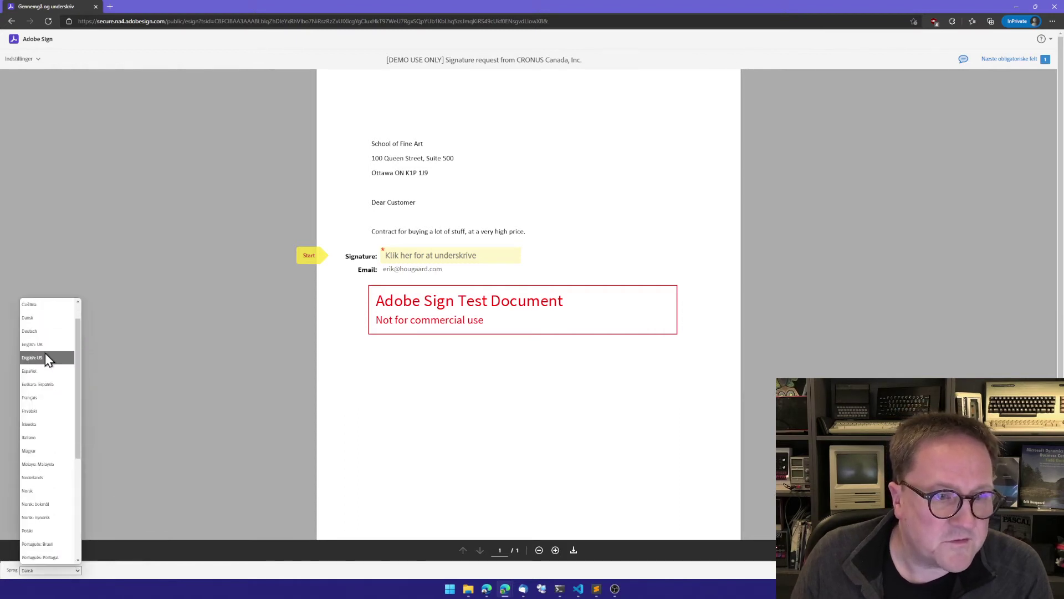
pyautogui.click(45, 357)
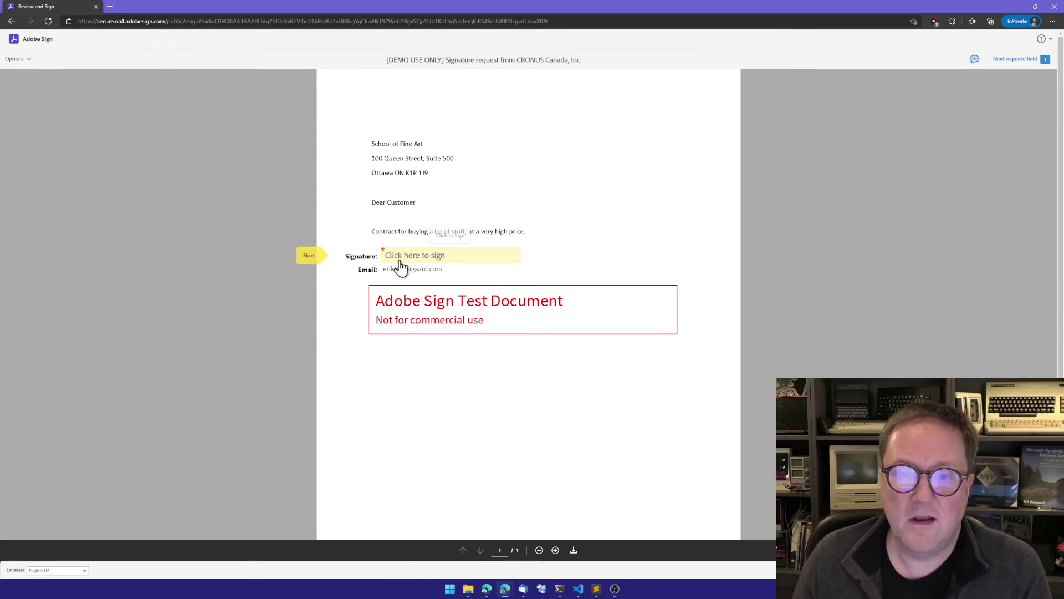
pyautogui.click(446, 261)
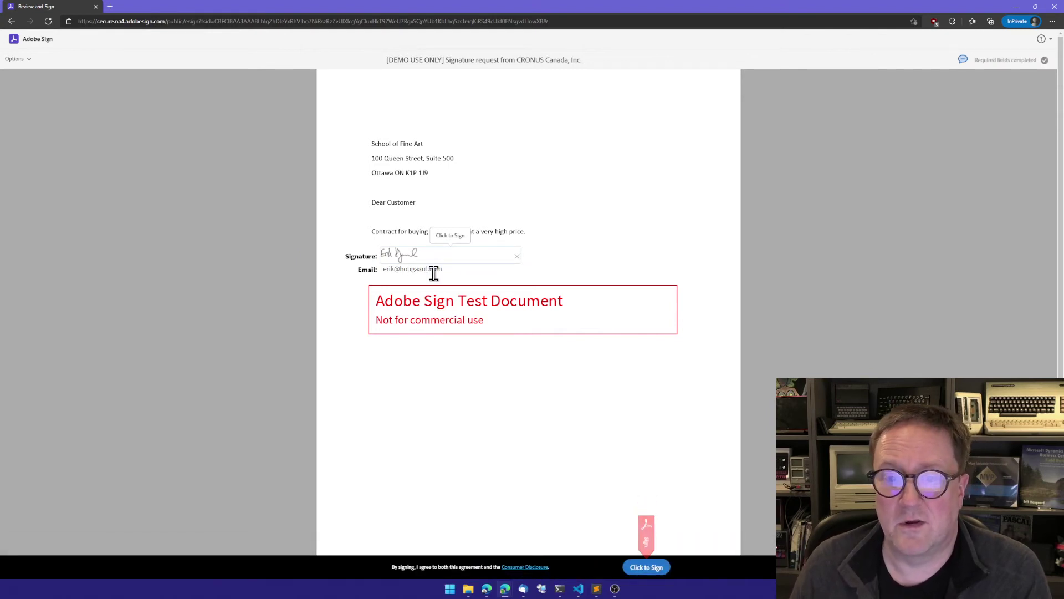
pyautogui.click(653, 568)
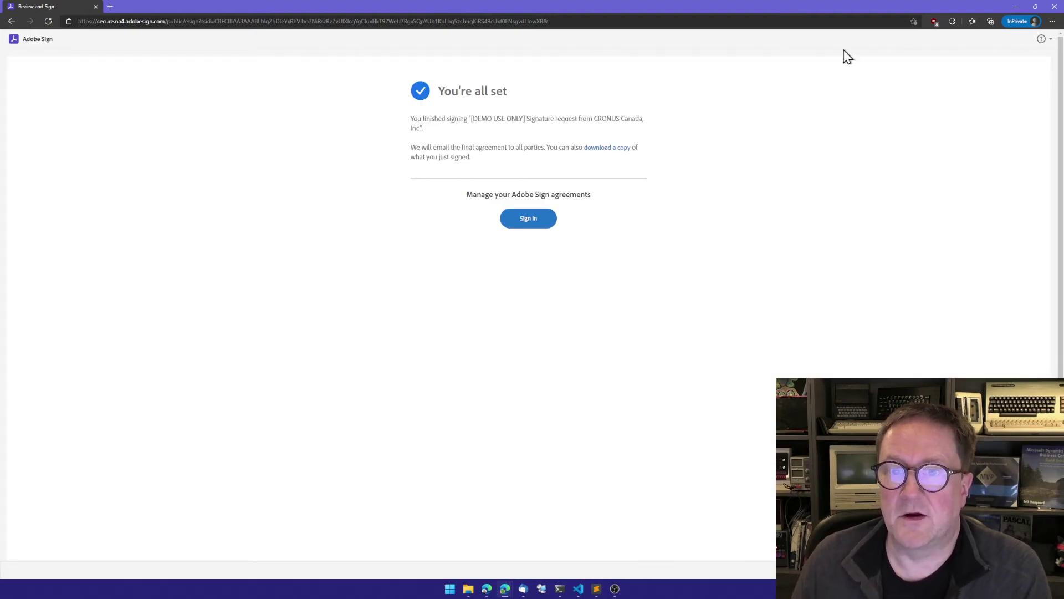
# Refresh the Adobe Sign status to SIGNED and view Very important contract.docx Signed.pdf in SharePoint files
pyautogui.click(1055, 8)
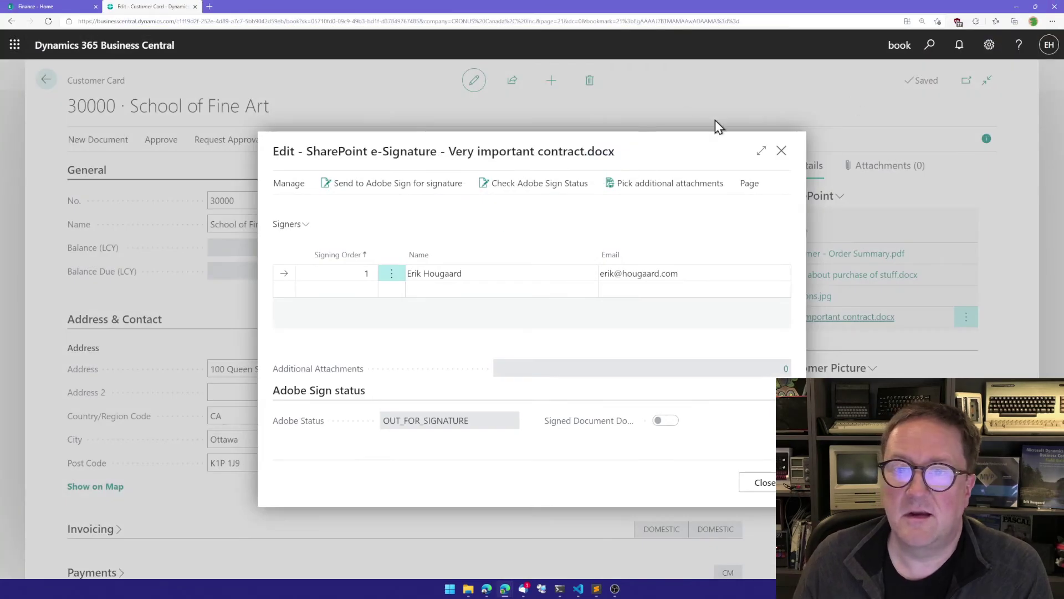
pyautogui.click(525, 184)
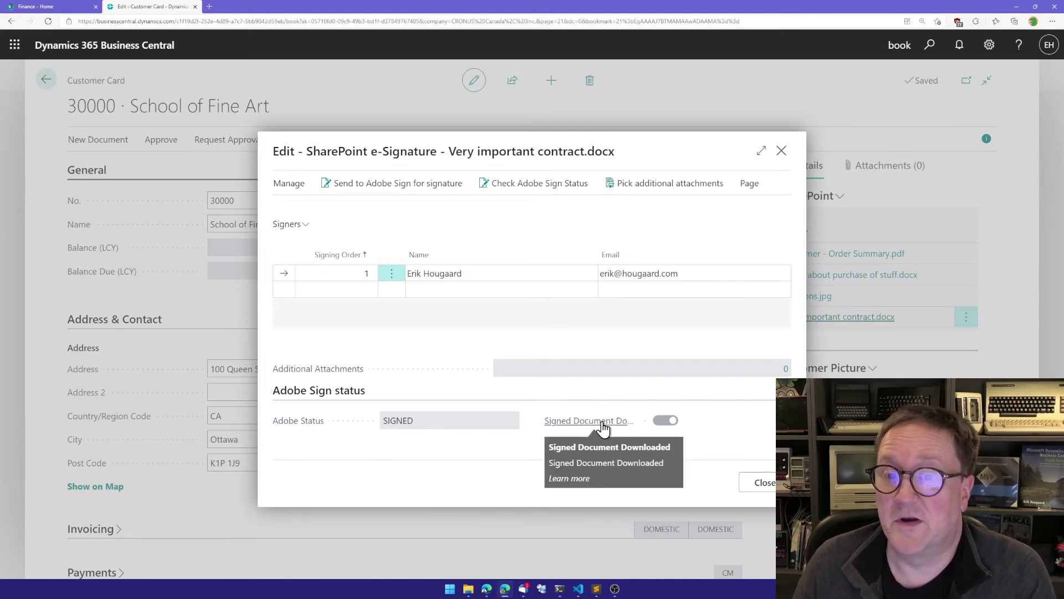
pyautogui.click(764, 483)
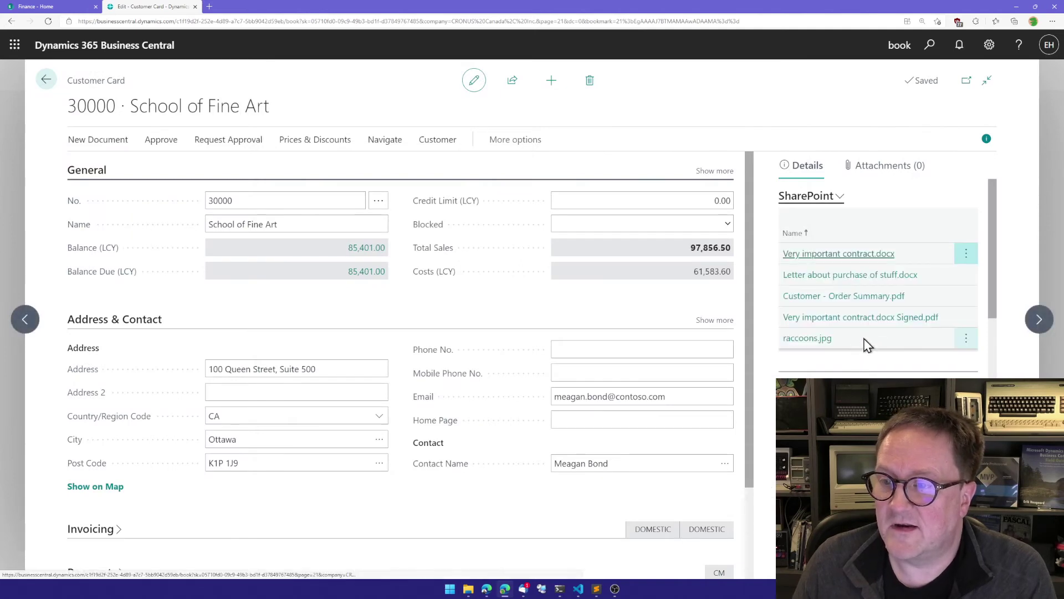
pyautogui.scroll(-1, 870, 337)
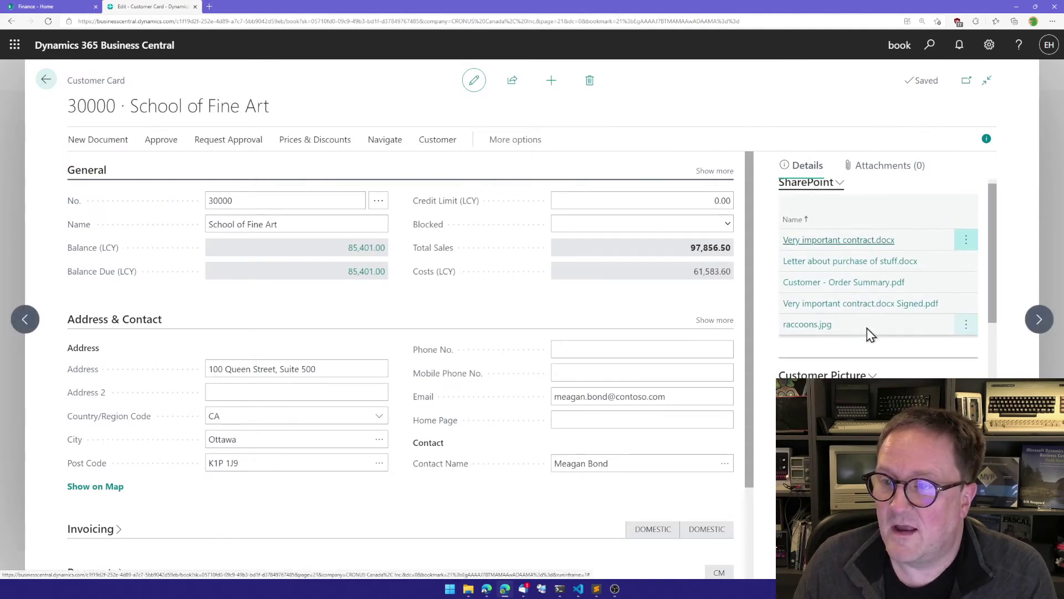
pyautogui.click(888, 305)
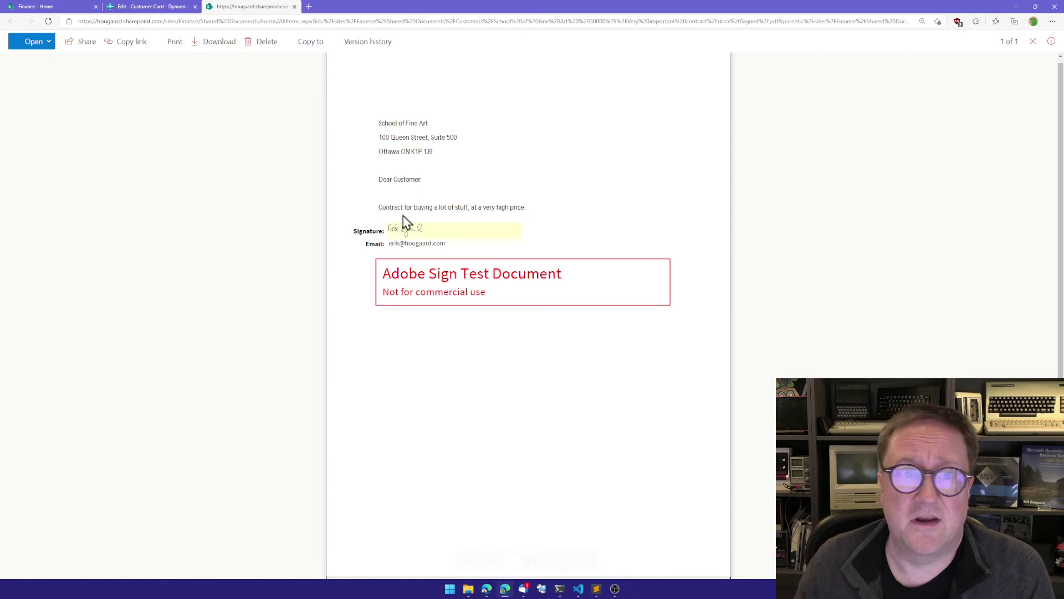
pyautogui.click(294, 7)
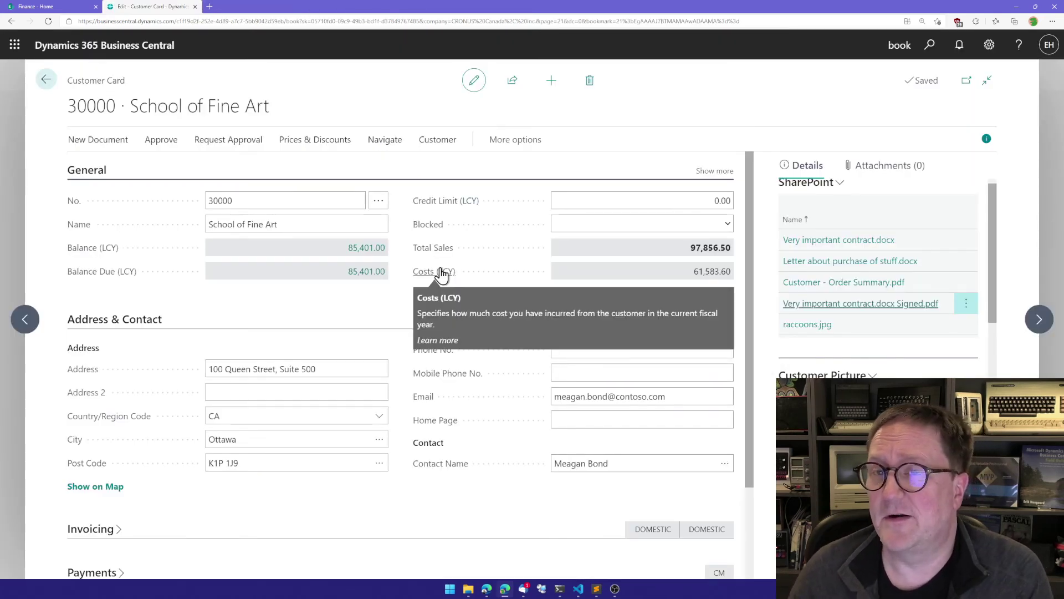